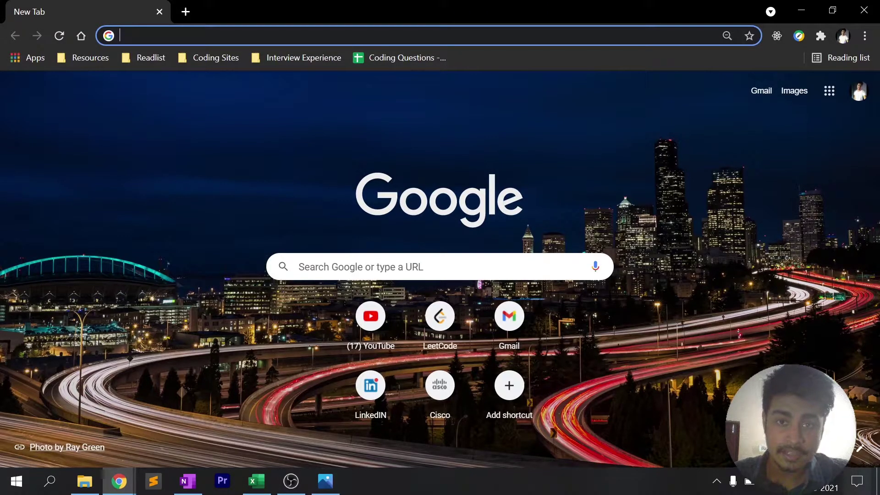
Step: Open Chrome's experimental features page at chrome://flags
type("chrome")
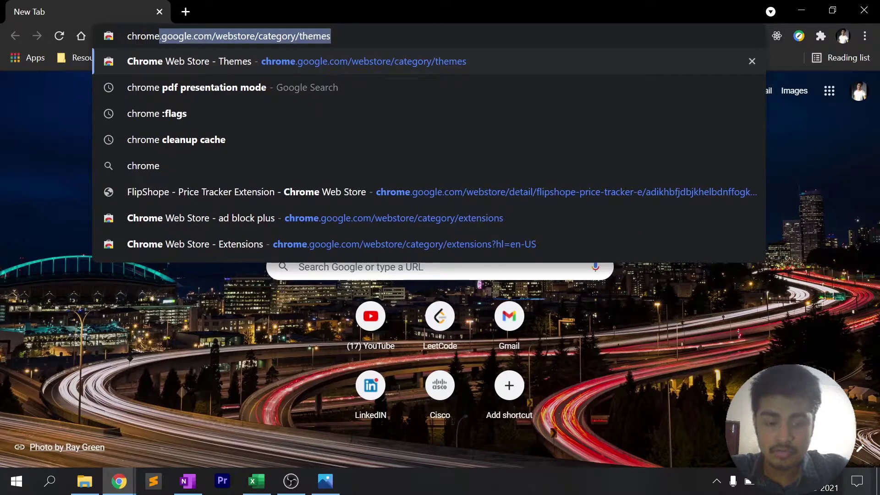
type("://flags")
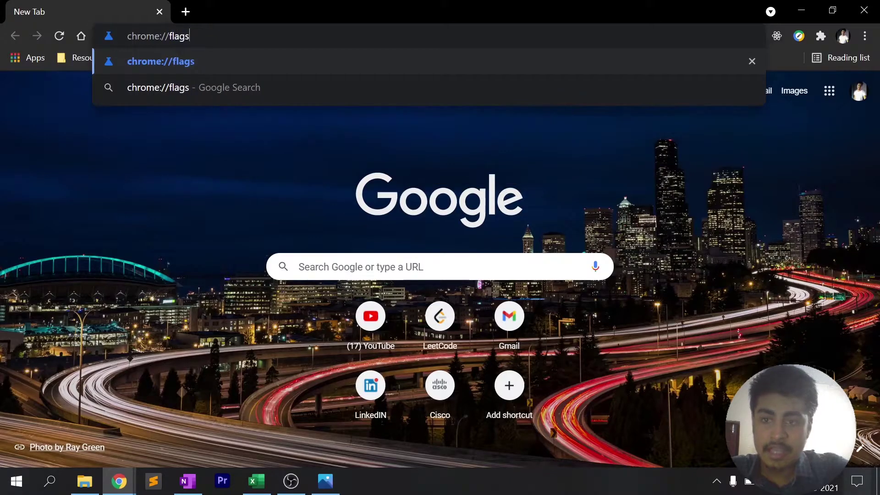
key("Return")
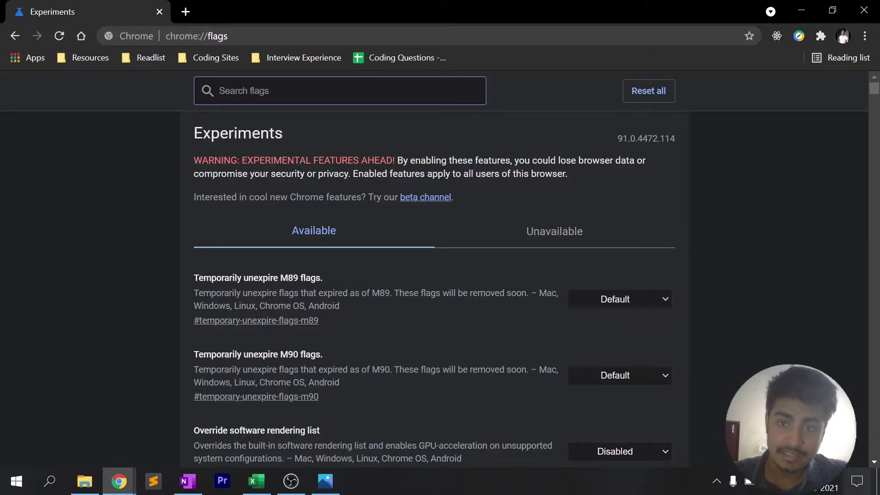
Step: Find the Enable Reader Mode flag by searching "enable re", set it to "Enabled available in settings", and relaunch the browser
type("enab")
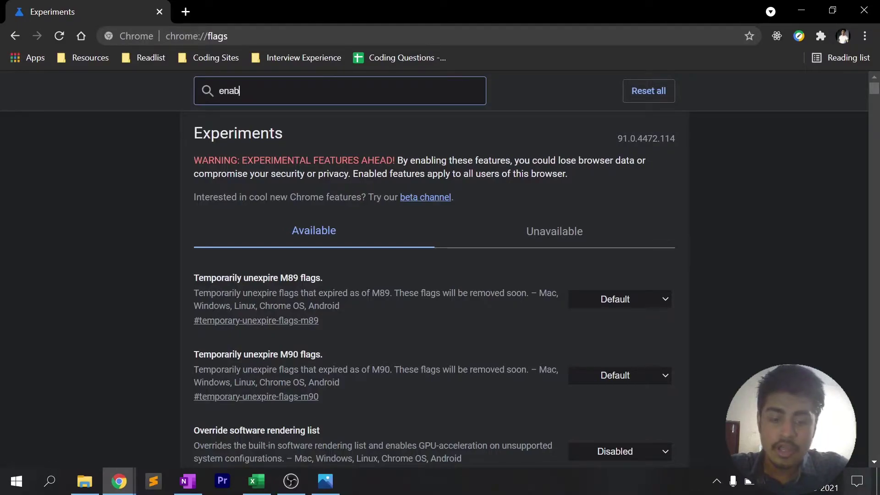
type("le re")
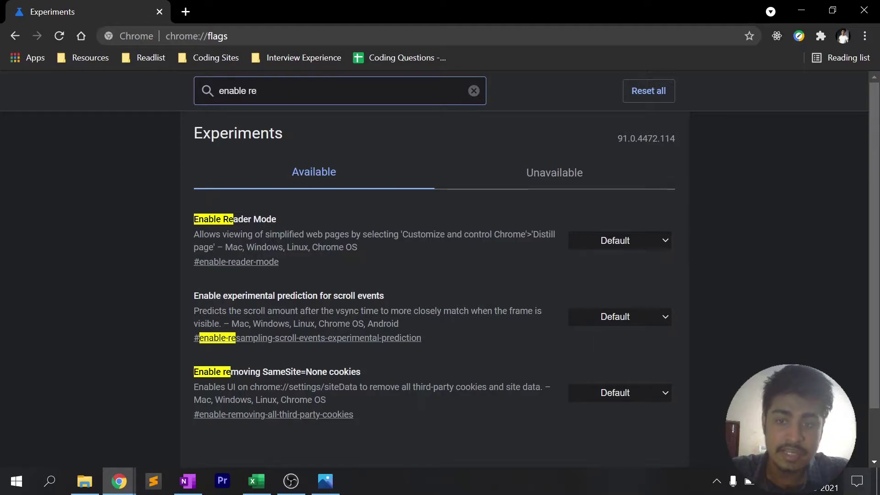
left_click(633, 244)
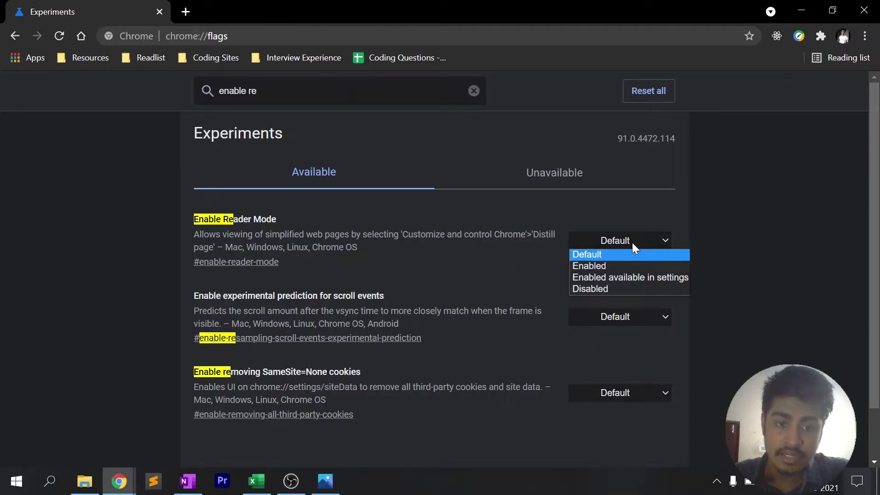
left_click(619, 278)
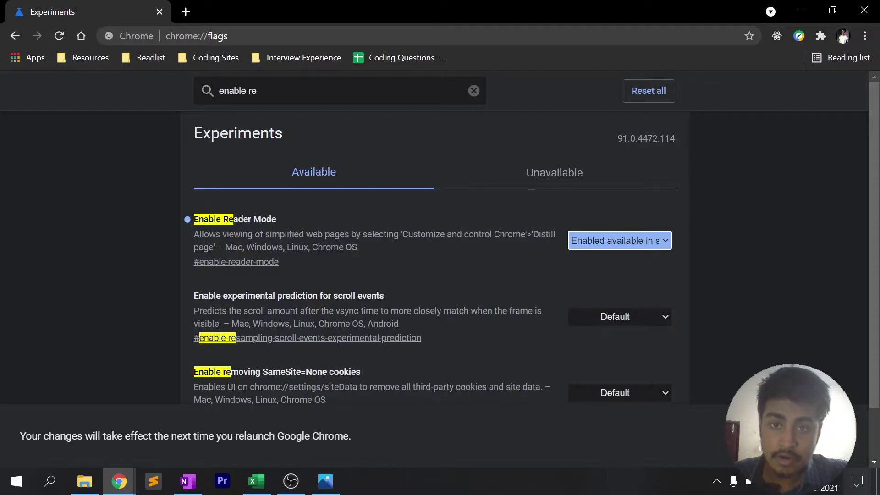
key("alt+Tab")
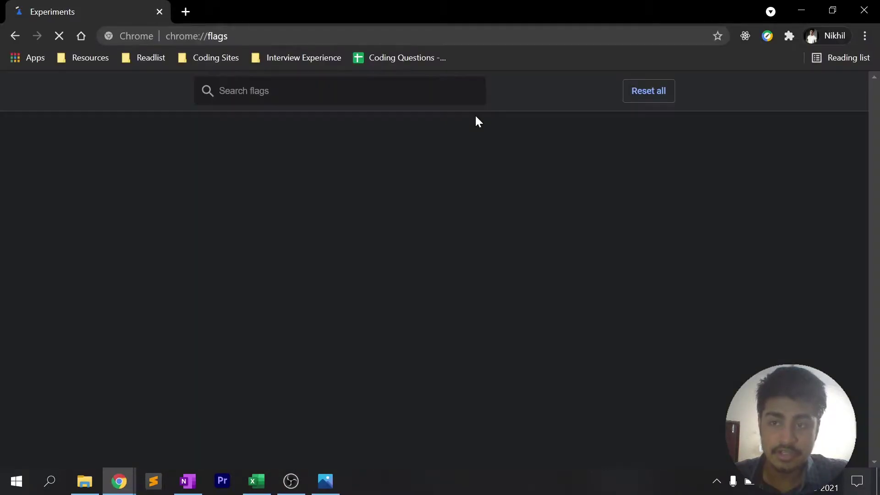
Step: Open the GeeksforGeeks article on designing a stack that supports getMin() in a new tab and display it in reader mode
left_click(184, 11)
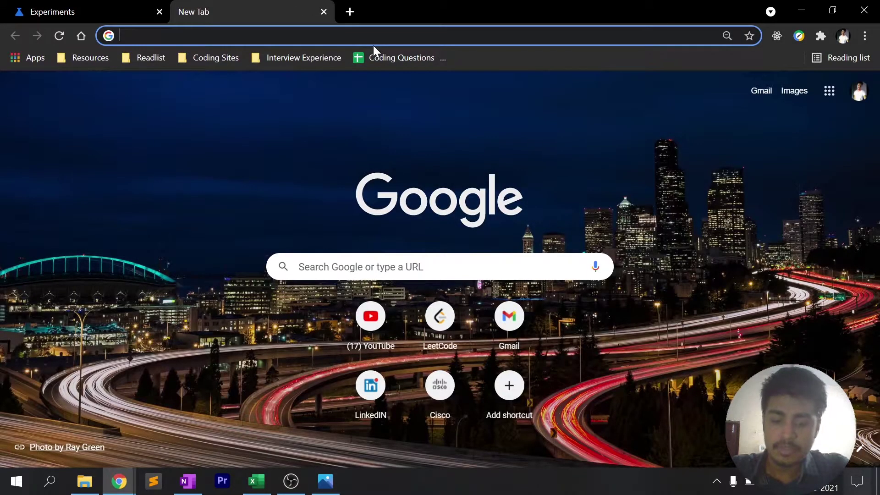
type("ge")
key("Down")
key("Down")
key("Down")
key("Down")
key("Down")
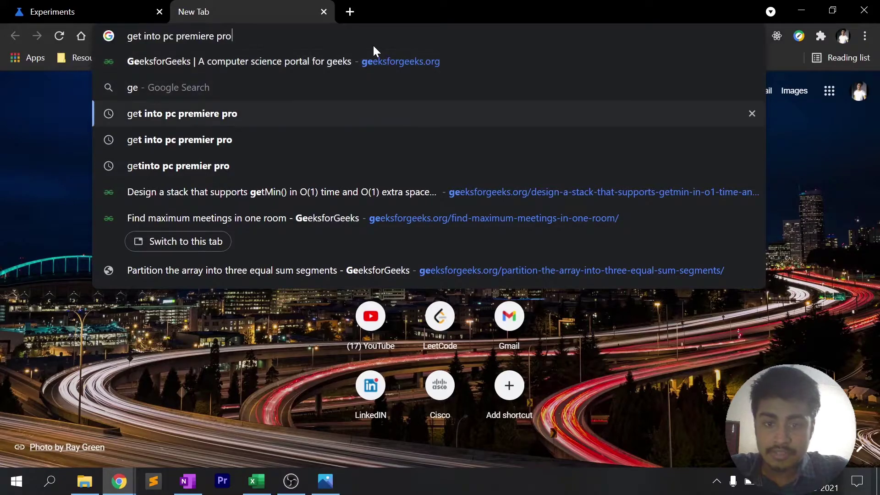
key("Return")
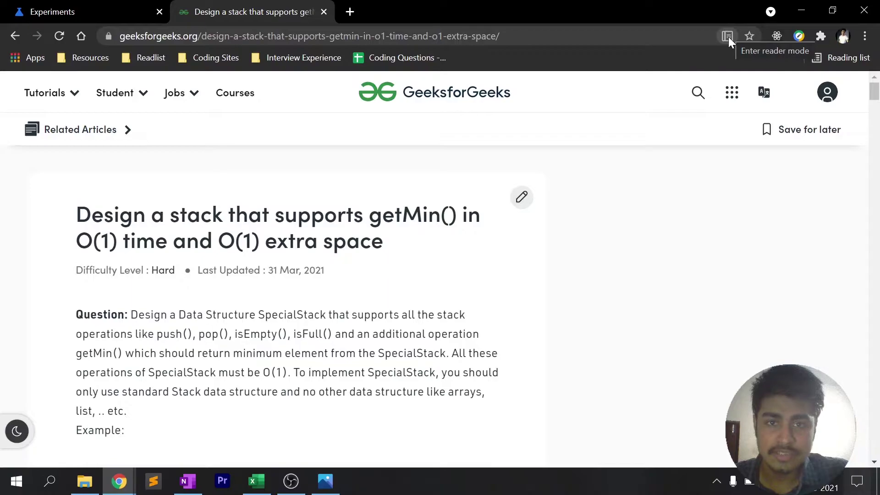
left_click(729, 37)
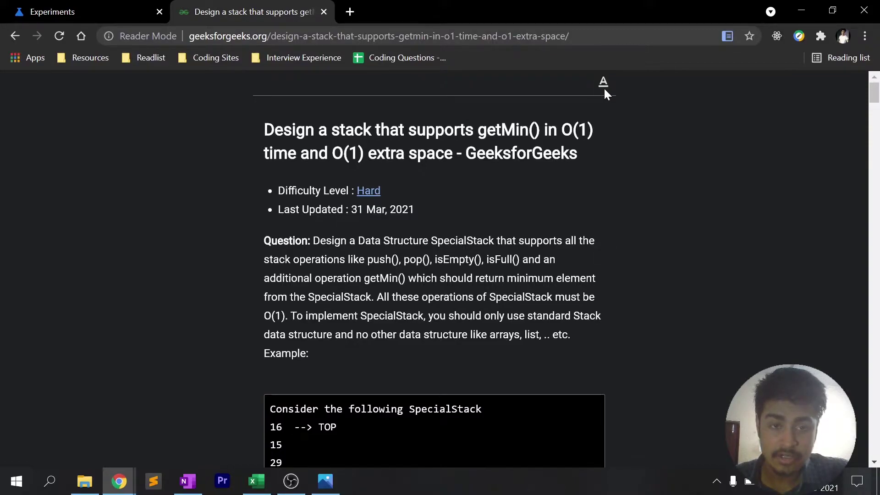
Step: Change the reader mode background to the cream theme and look through the available font choices
left_click(603, 84)
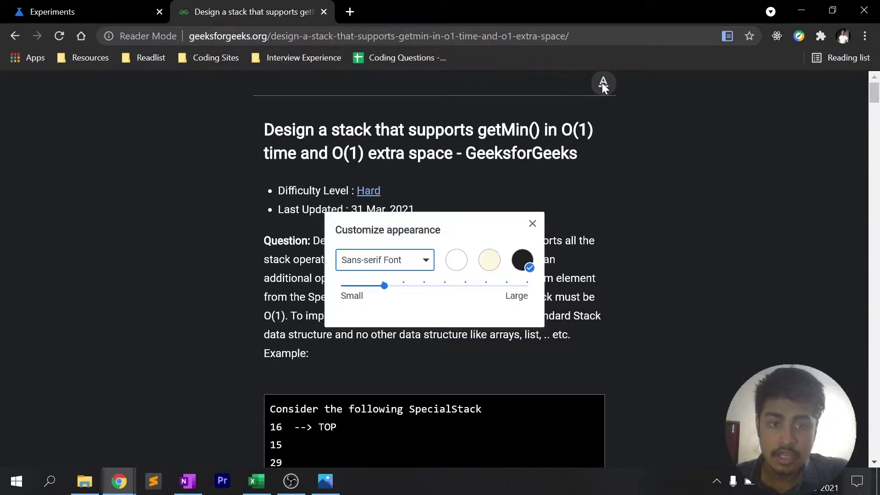
left_click(458, 264)
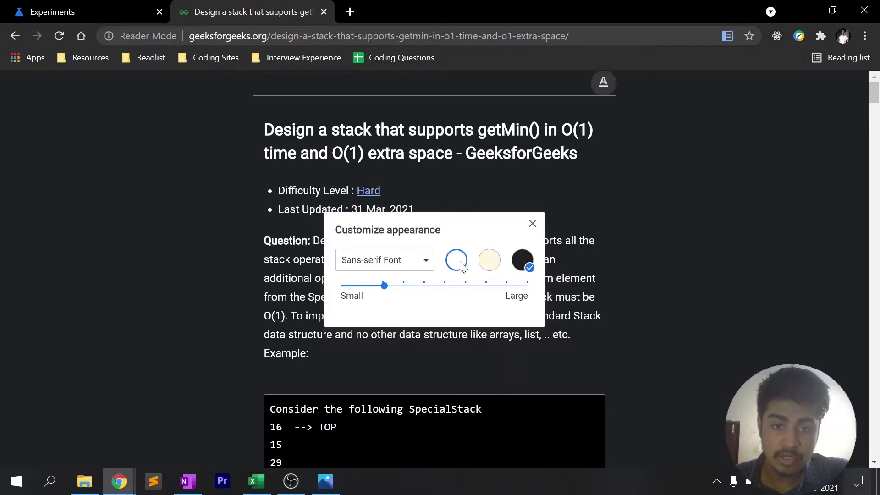
left_click(492, 262)
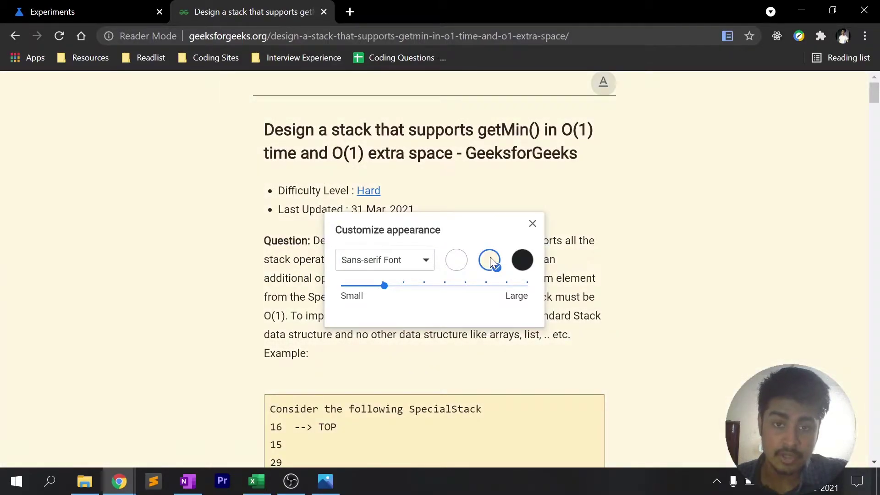
mouse_move(398, 288)
left_mouse_down()
mouse_move(436, 291)
mouse_move(399, 290)
mouse_move(396, 281)
left_mouse_up()
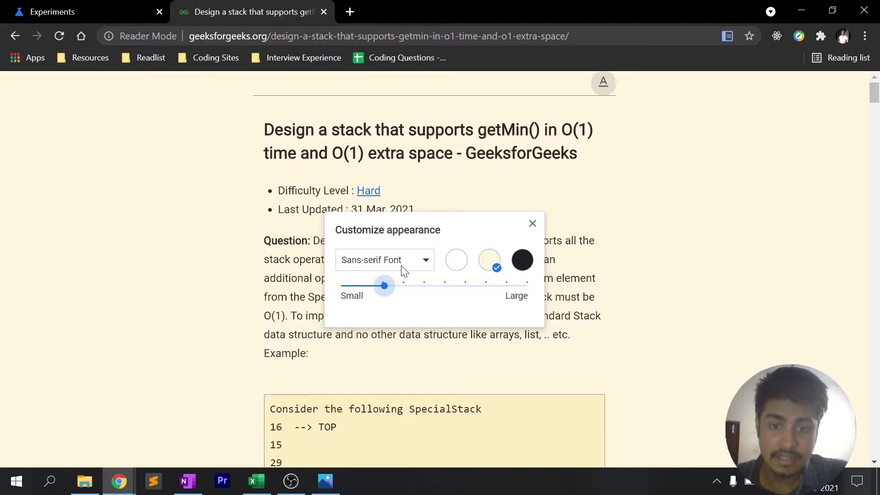
left_click(402, 270)
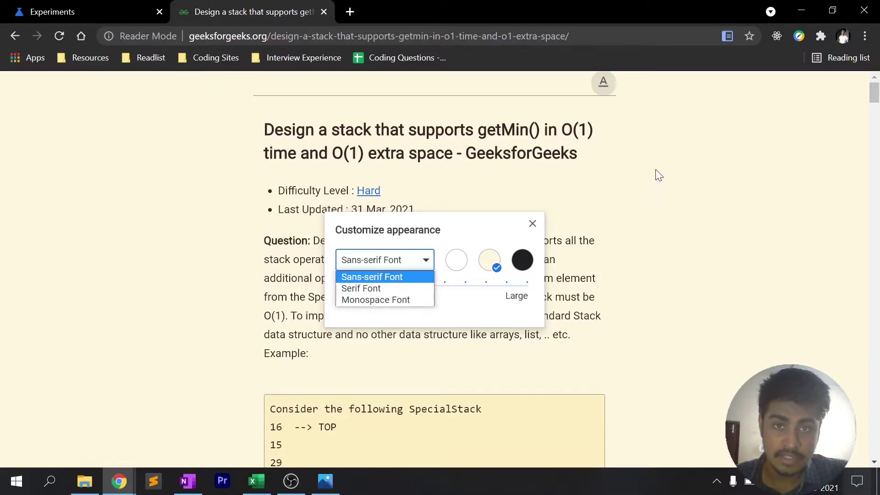
left_click(682, 176)
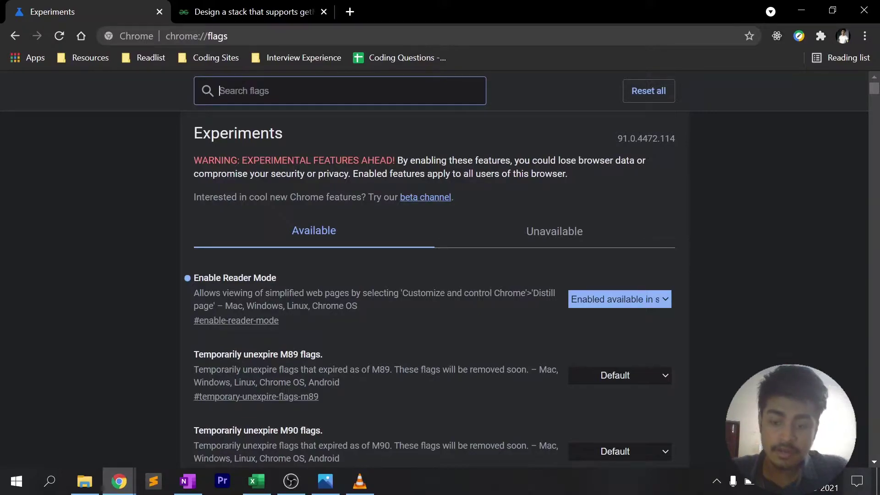
Step: Search the flags for "smooth", set Smooth Scrolling to Enabled, and relaunch the browser
type("smooth")
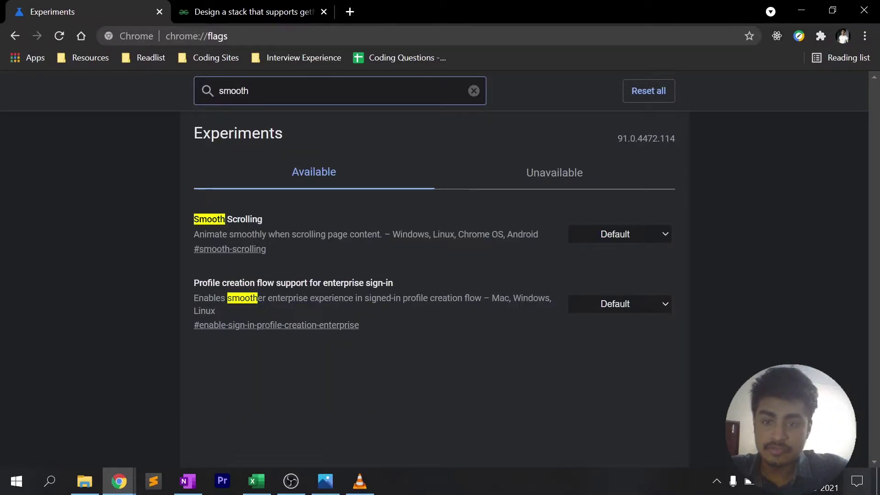
left_click(651, 236)
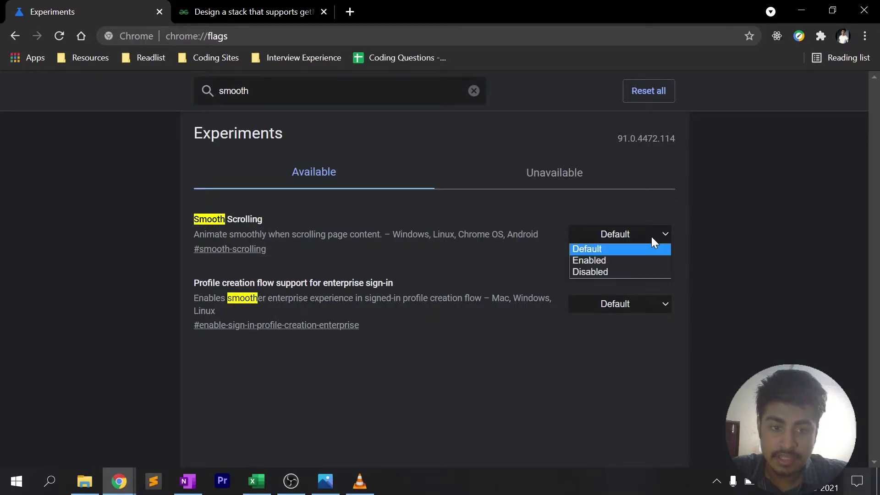
left_click(636, 259)
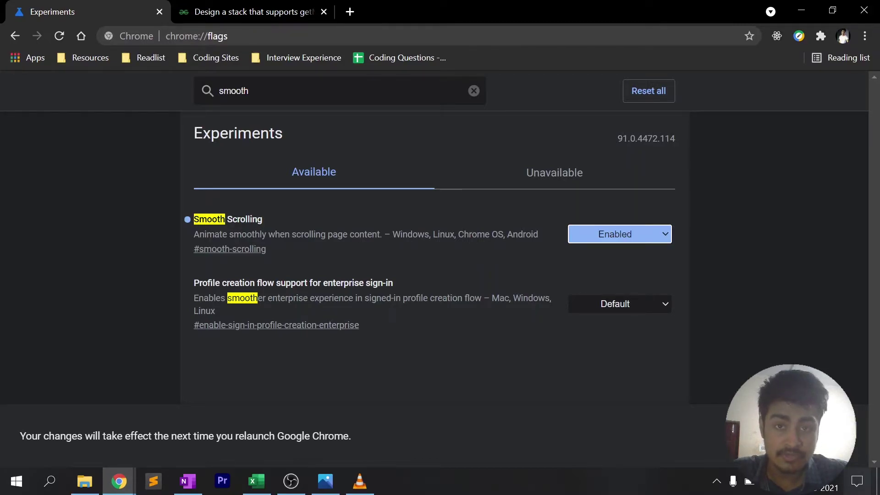
key("alt+Tab")
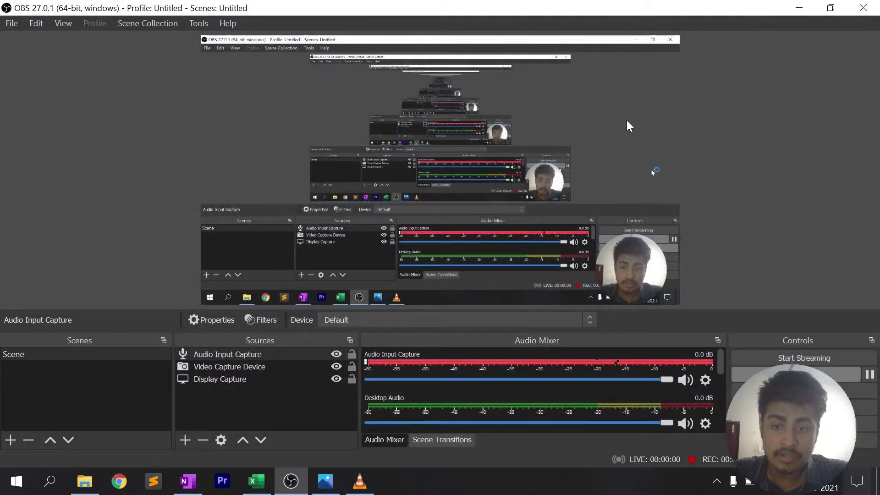
key("alt+Tab")
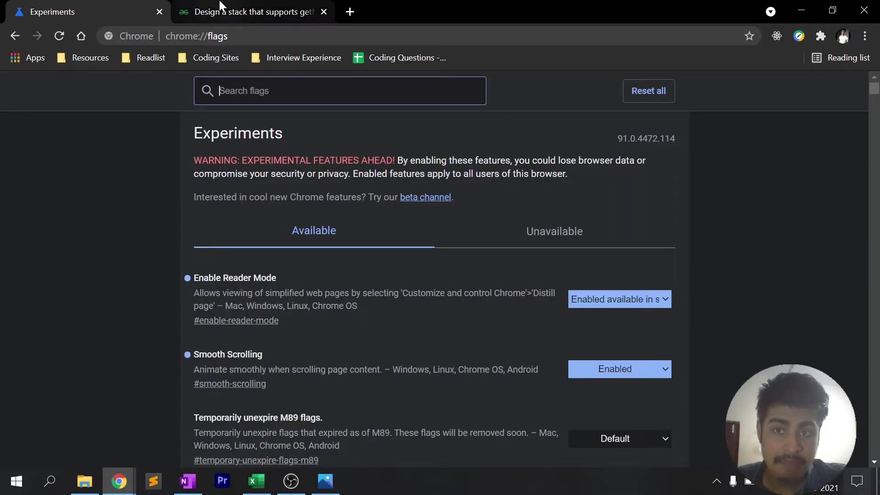
Step: Move the article tab ahead of the Experiments tab and return to the flags page
left_click_drag(247, 11, 91, 6)
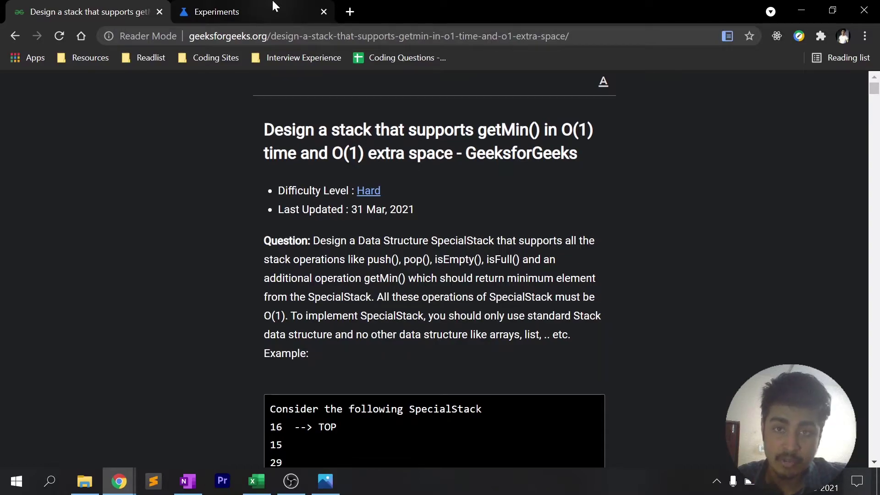
left_click(275, 6)
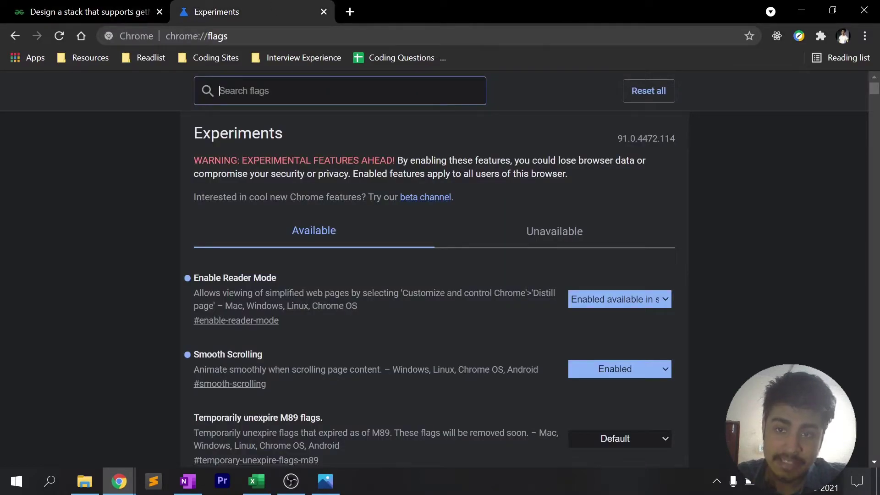
Step: Search the flags for "tab scroll" and set Tab Scrolling to Enabled
left_click(340, 91)
type("tab")
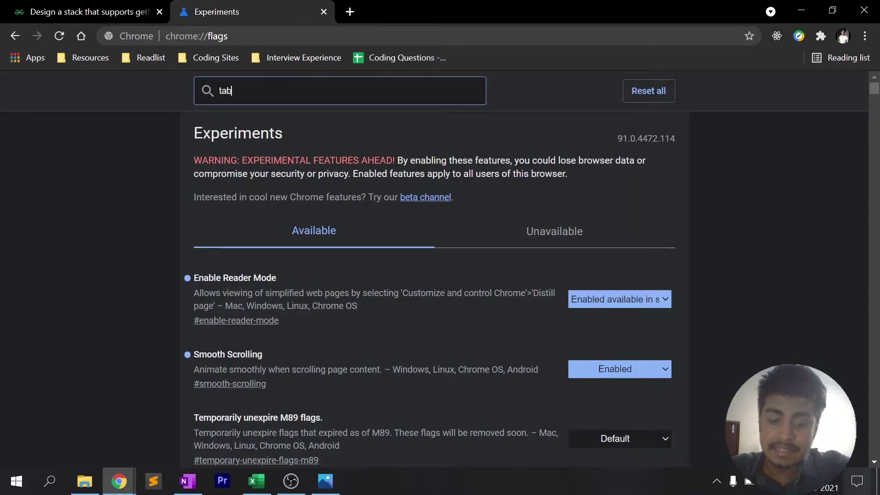
type(" scroll")
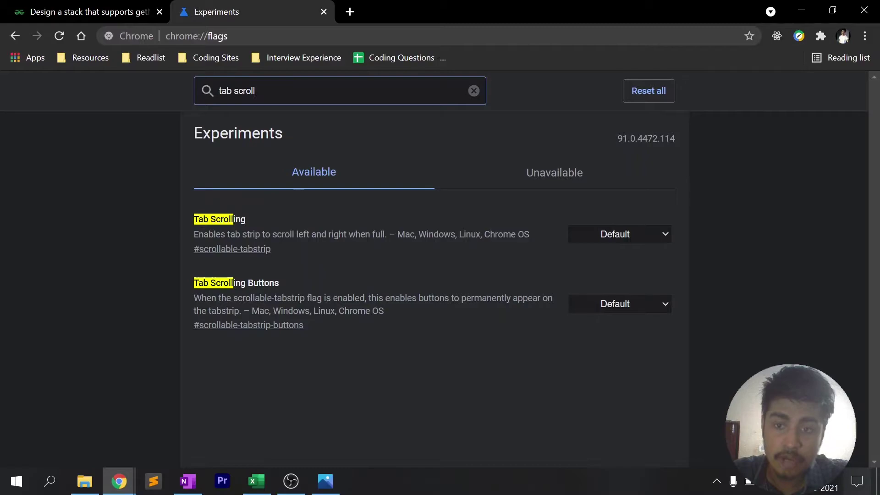
left_click(657, 234)
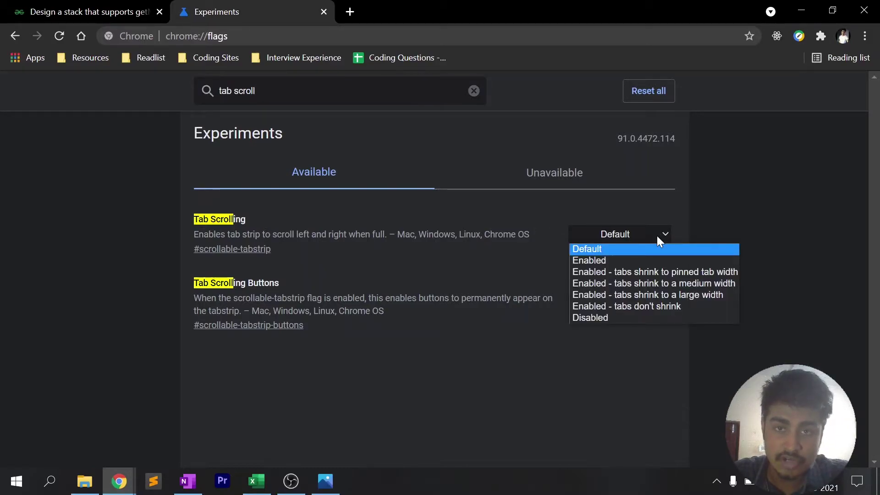
left_click(641, 256)
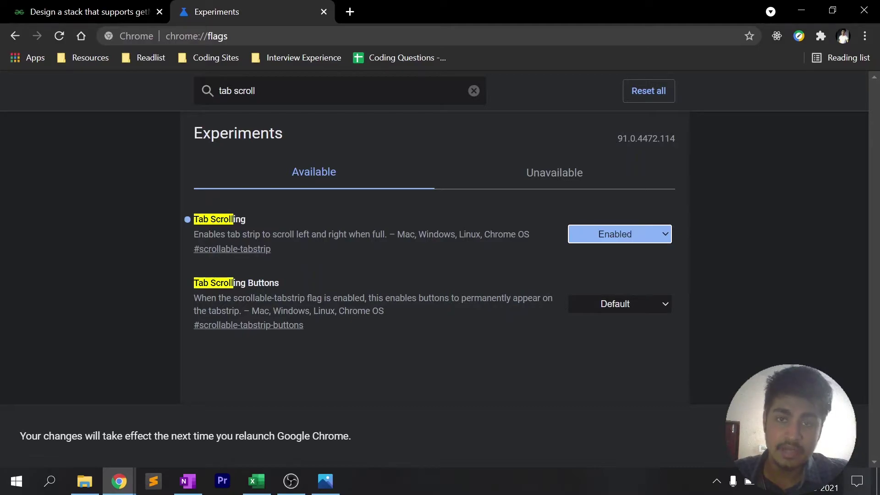
Step: Search the flags for "parallel" and set Parallel downloading to Enabled
key("ctrl+f")
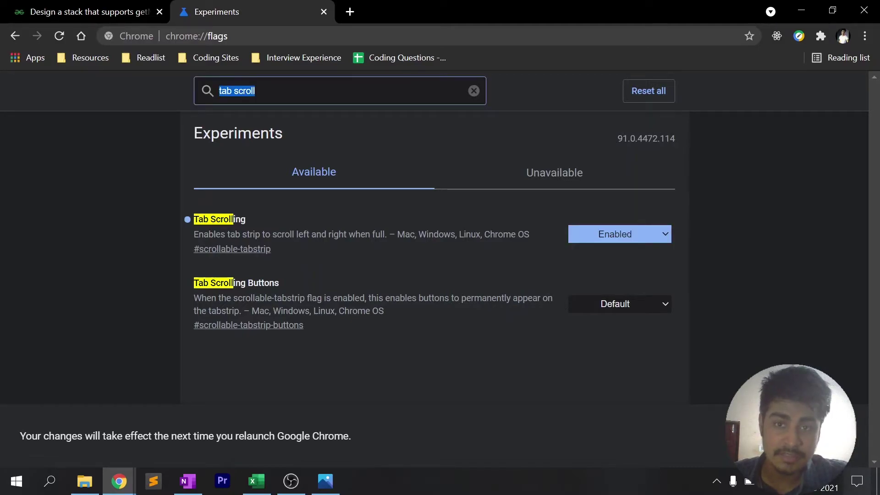
type("paral")
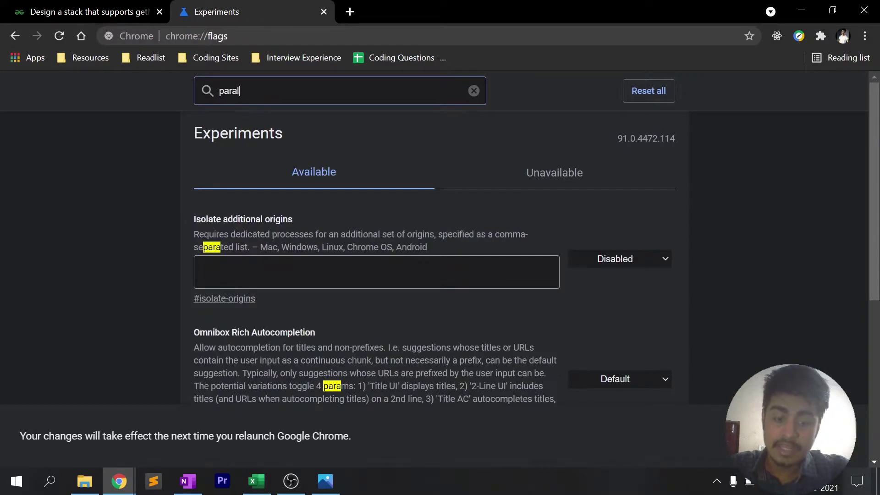
type("lel")
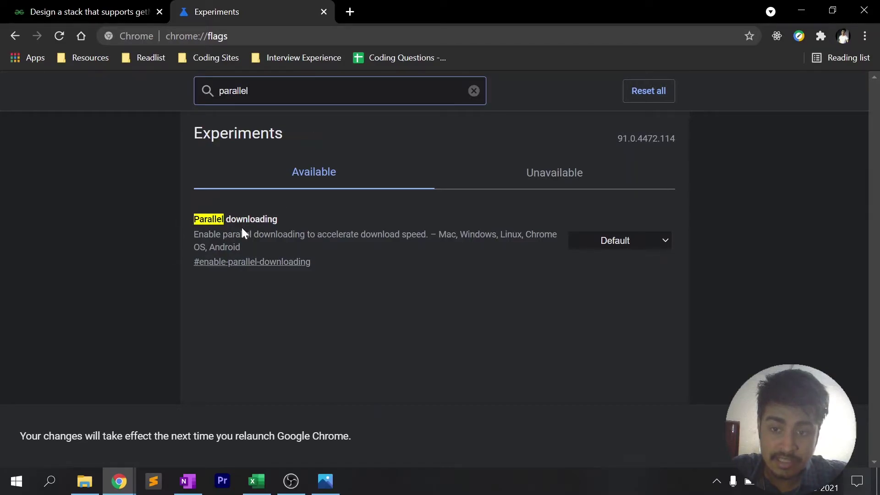
left_click(620, 243)
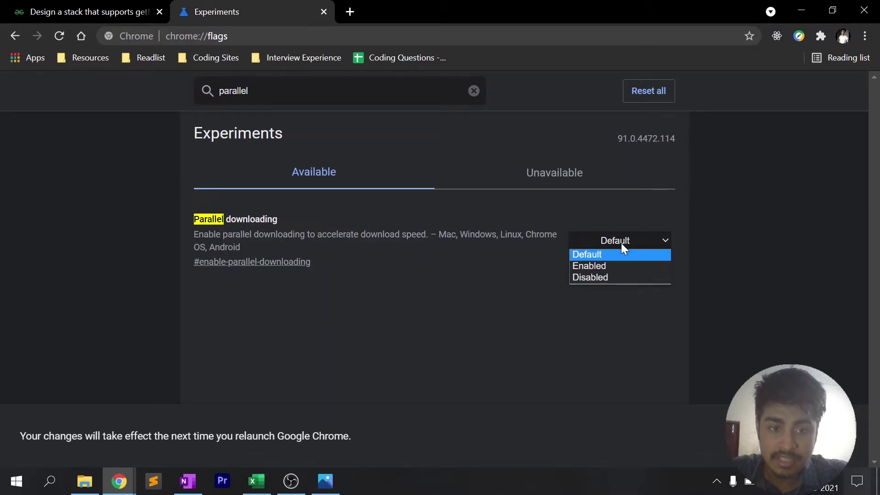
left_click(619, 268)
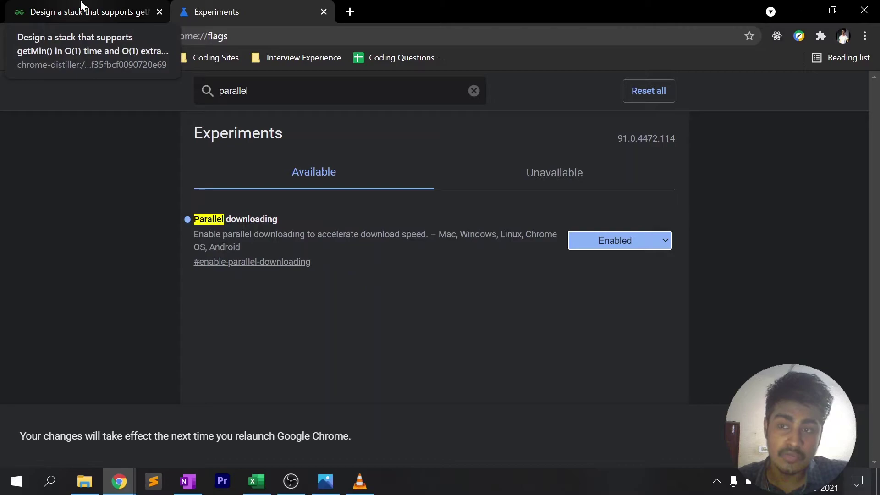
Step: Search the flags for "hover", set Tab Hover Card Images to Enabled, and relaunch the browser
key("ctrl+f")
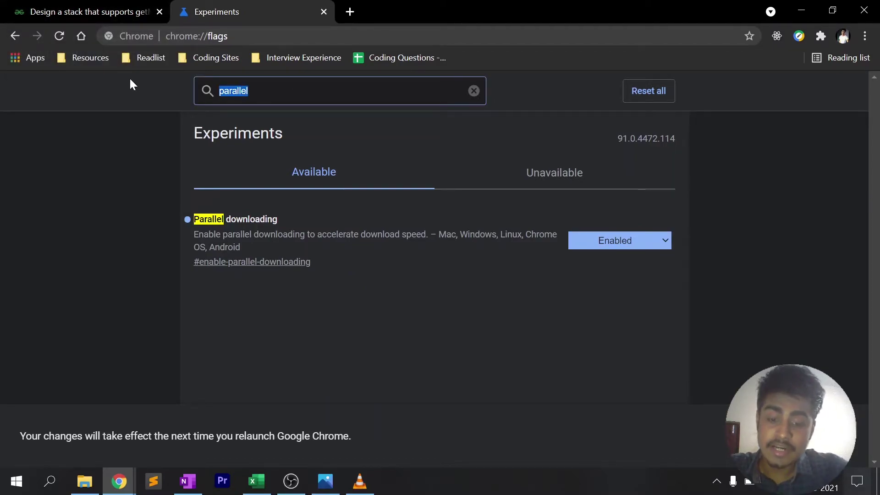
type("h")
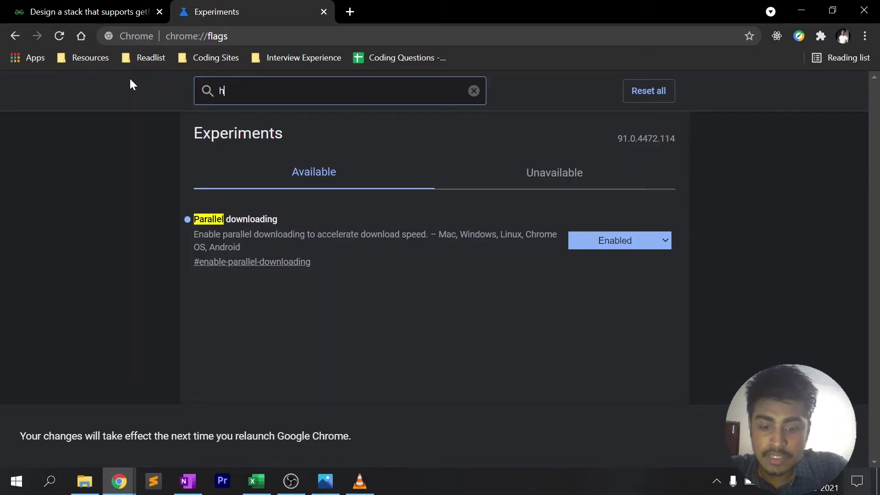
type("over")
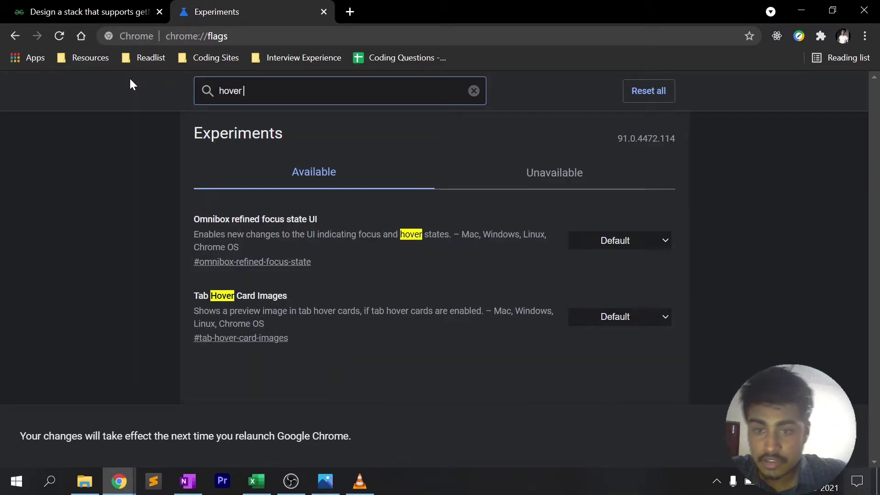
left_click(621, 313)
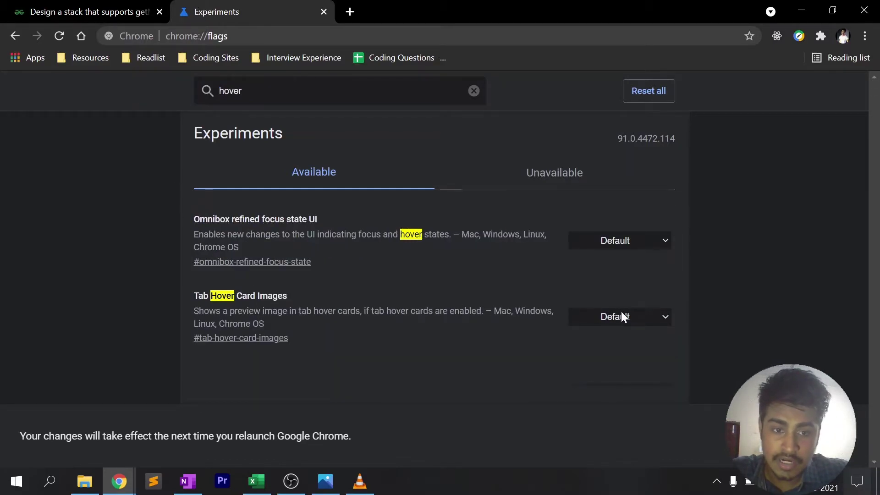
left_click(625, 344)
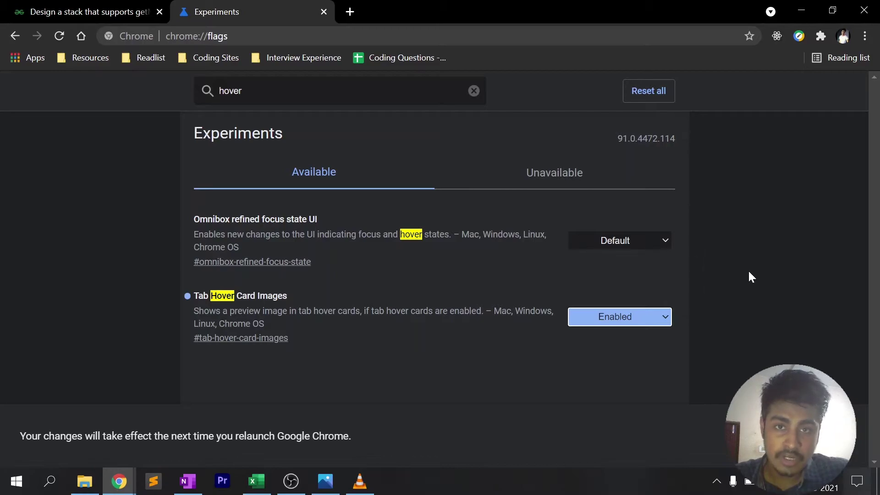
key("alt+Tab")
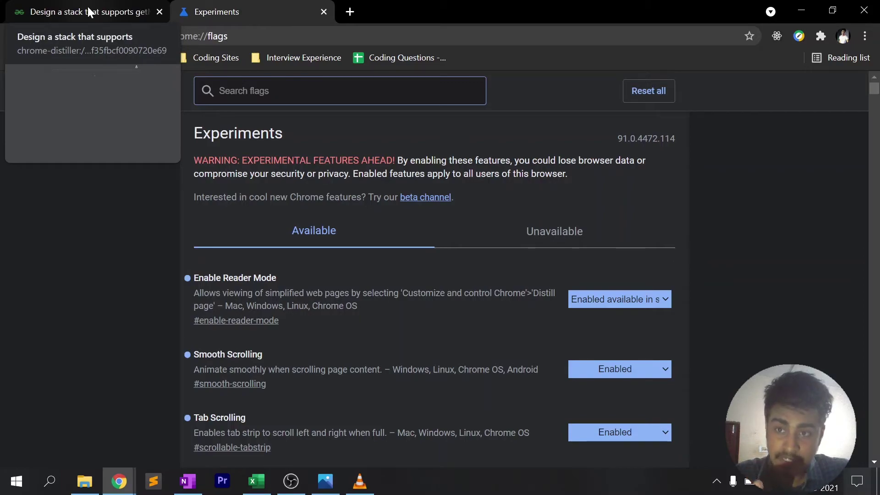
Step: Look at the article's Reader Mode appearance options, turn off Reader Mode, and return to the flags page
left_click(91, 12)
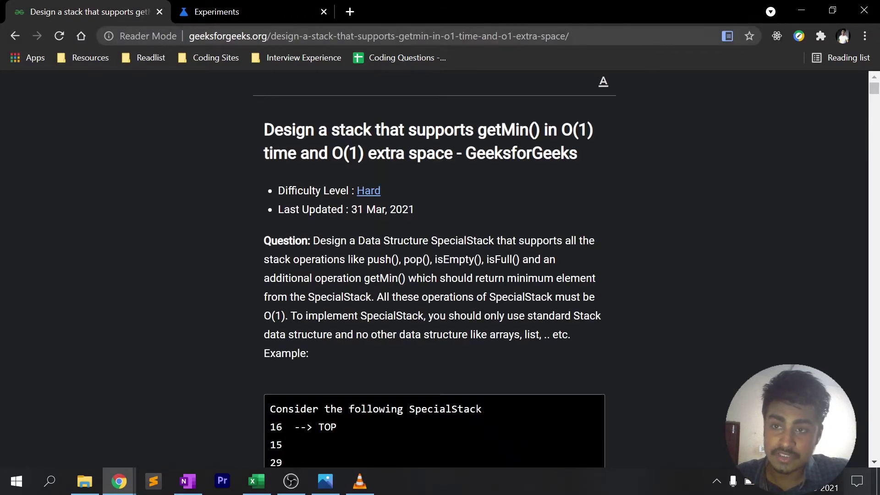
left_click(601, 82)
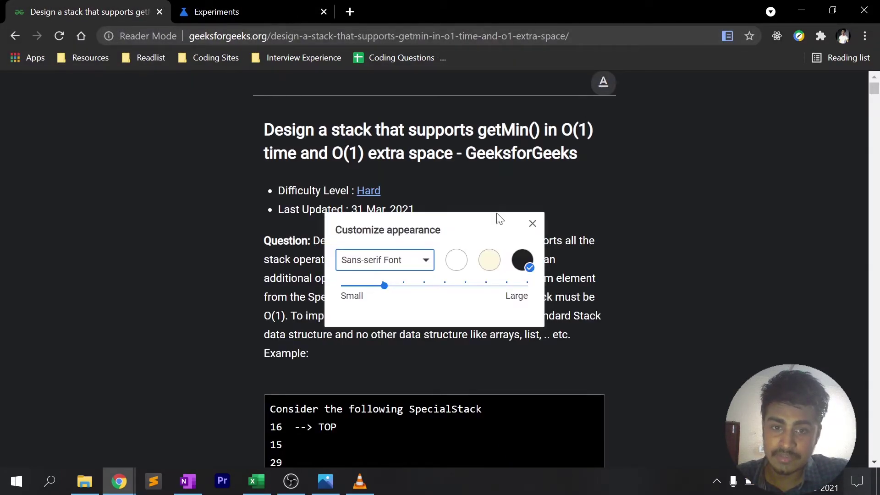
left_click(602, 79)
left_click(727, 36)
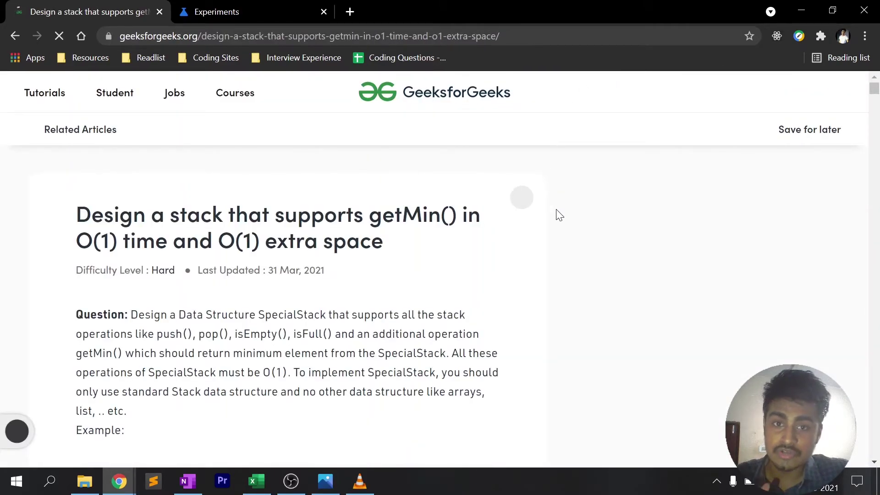
left_click(292, 7)
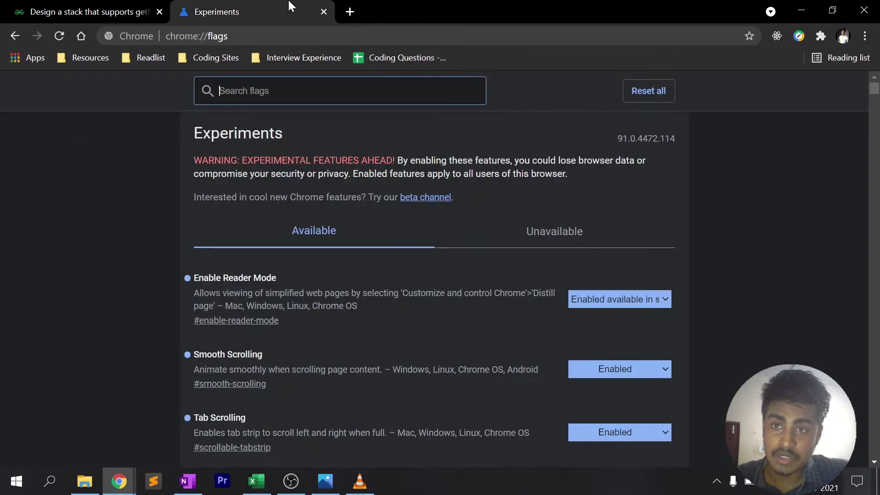
mouse_move(69, 8)
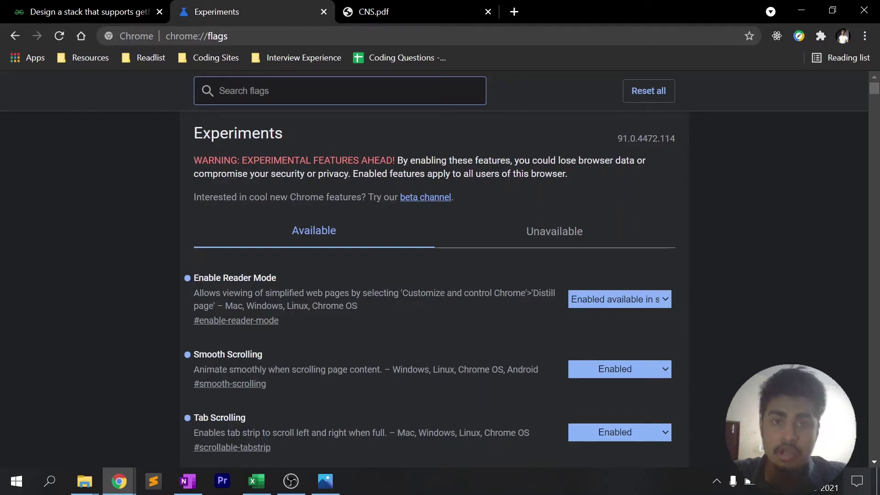
Step: Search the flags for "presentat", set PDF Viewer Presentation Mode to Enabled, and relaunch the browser
type("presen")
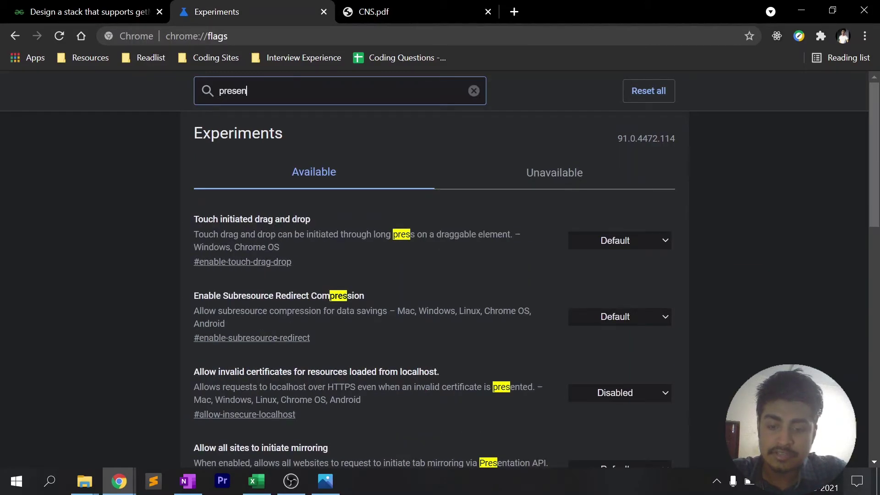
type("tat")
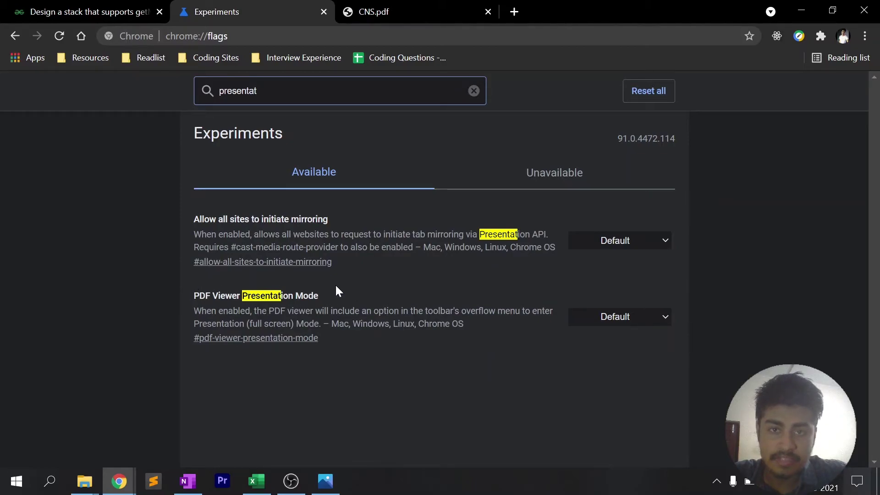
left_click(621, 323)
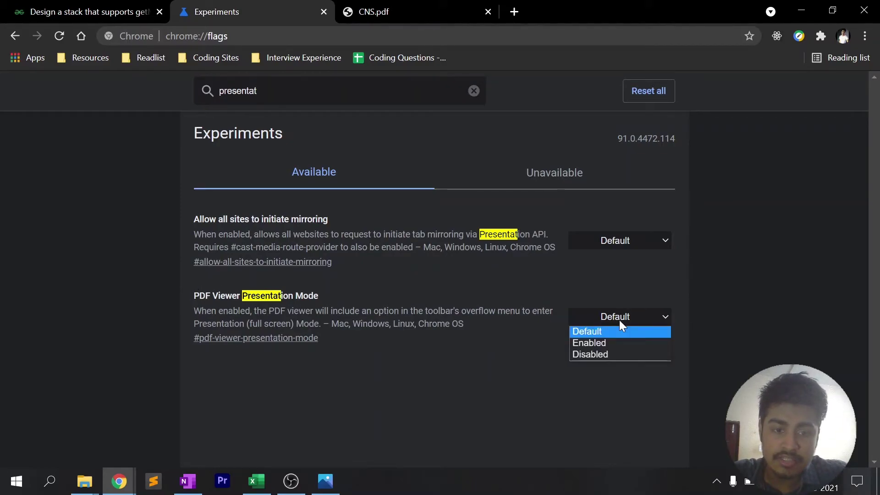
left_click(620, 341)
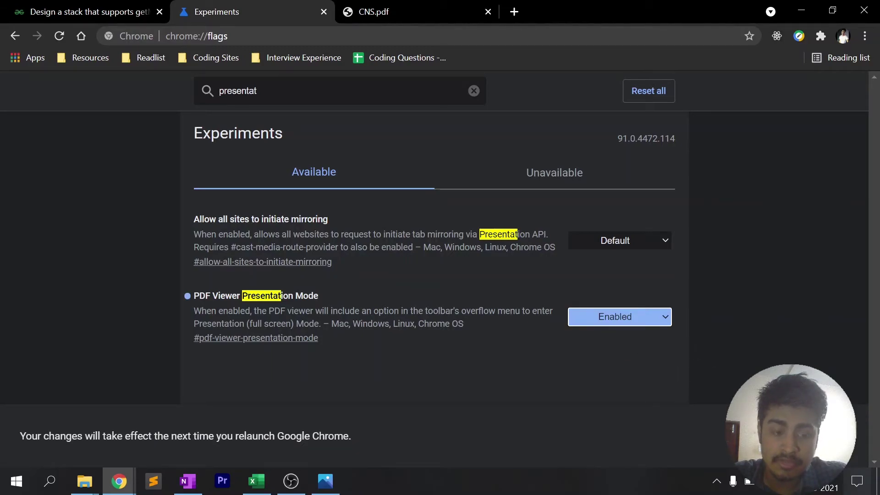
left_click(812, 436)
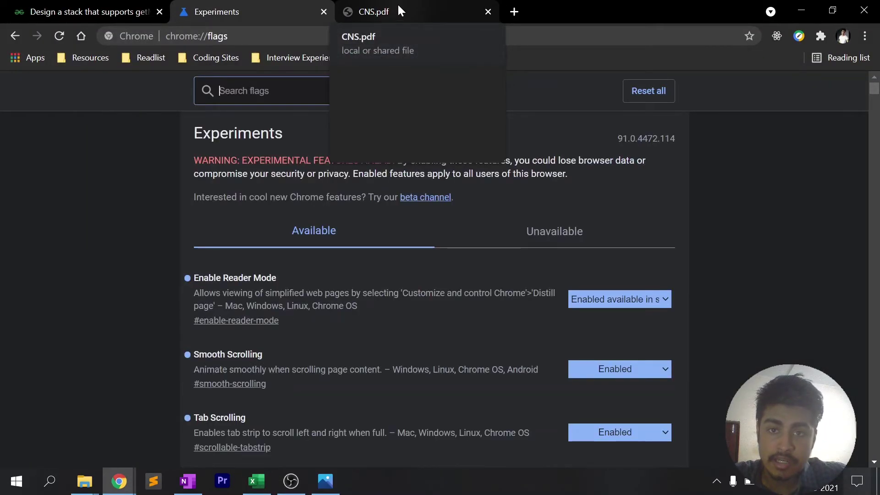
Step: Go to page 2 of CNS.pdf and present the document in full screen
left_click(398, 5)
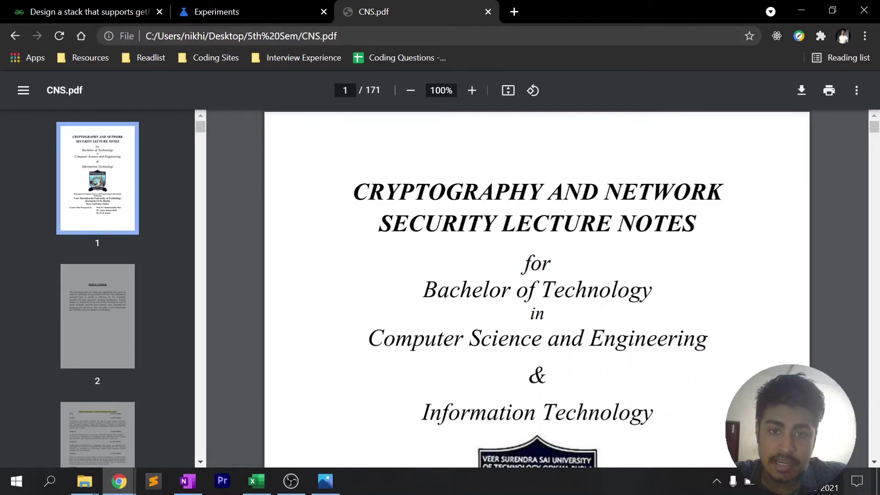
left_click(106, 349)
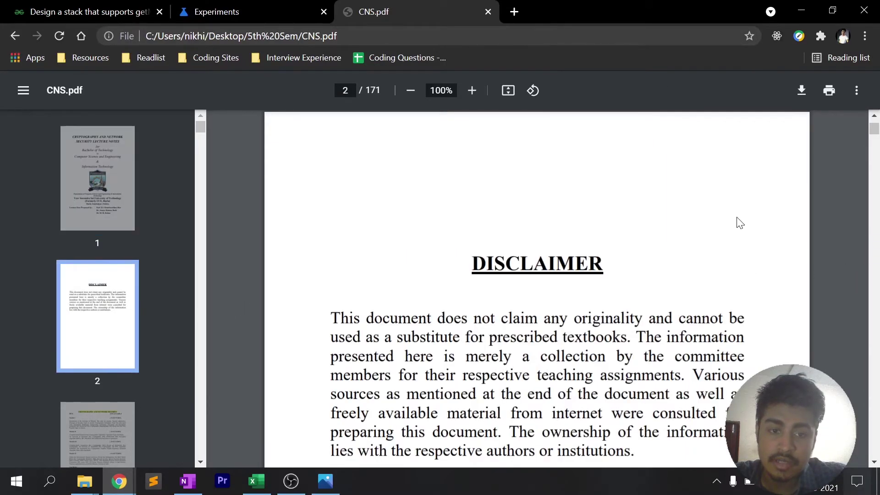
left_click(862, 91)
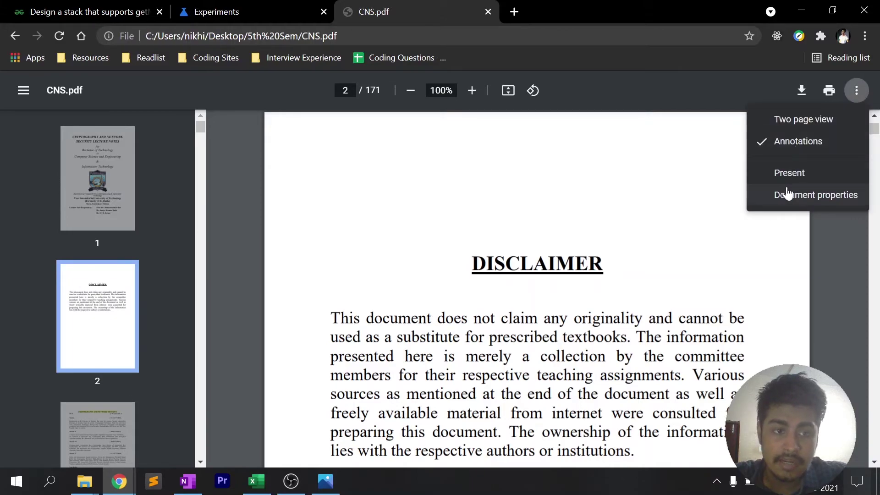
left_click(793, 174)
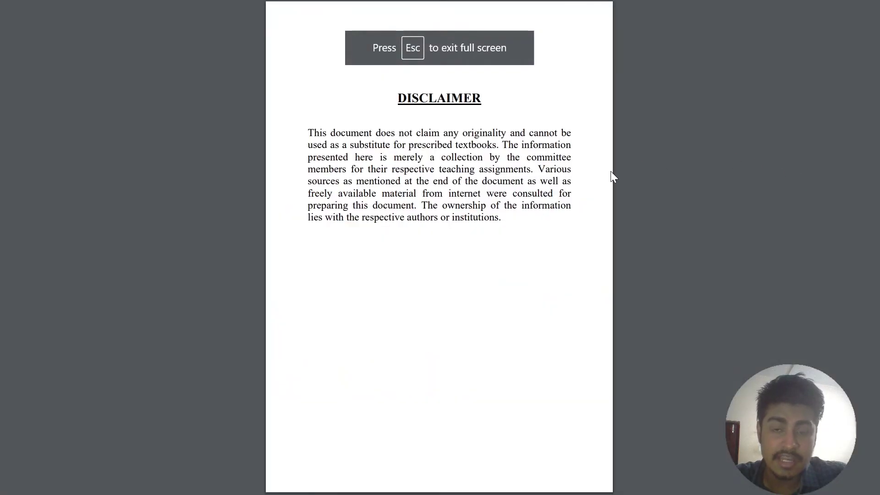
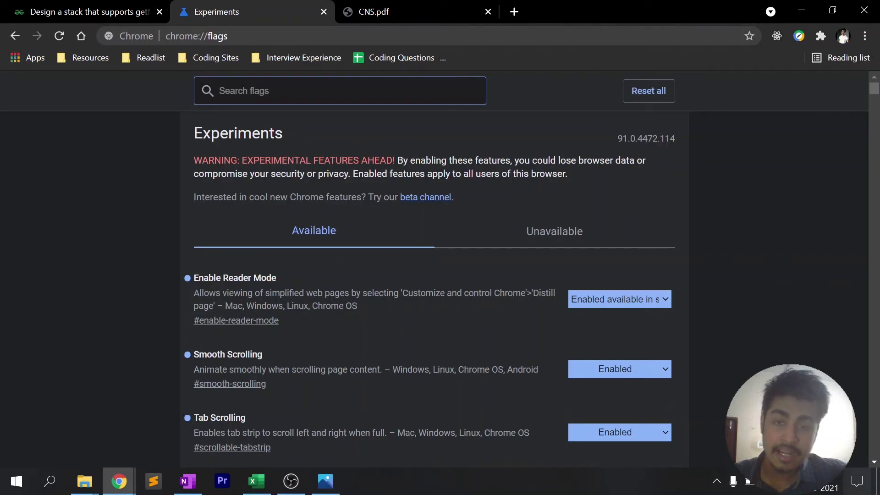
type("h")
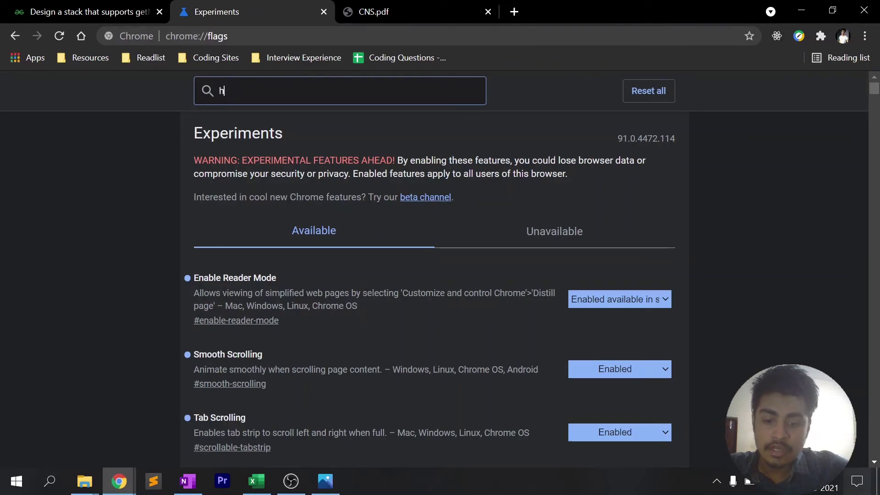
type("ttps s")
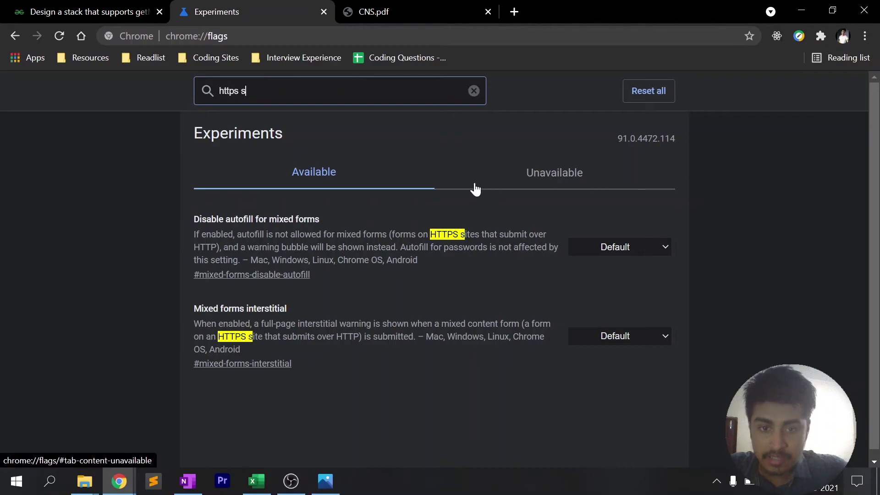
key("BackSpace")
key("BackSpace")
key("BackSpace")
key("BackSpace")
key("BackSpace")
key("BackSpace")
key("BackSpace")
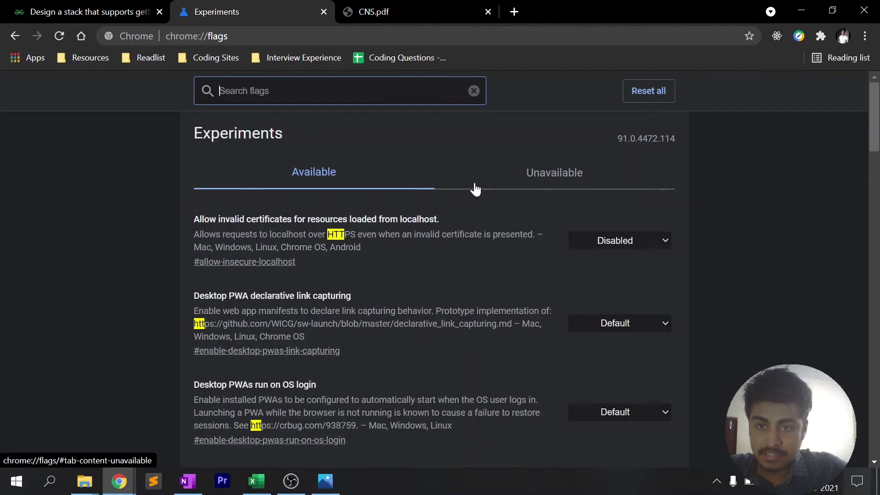
type("secure")
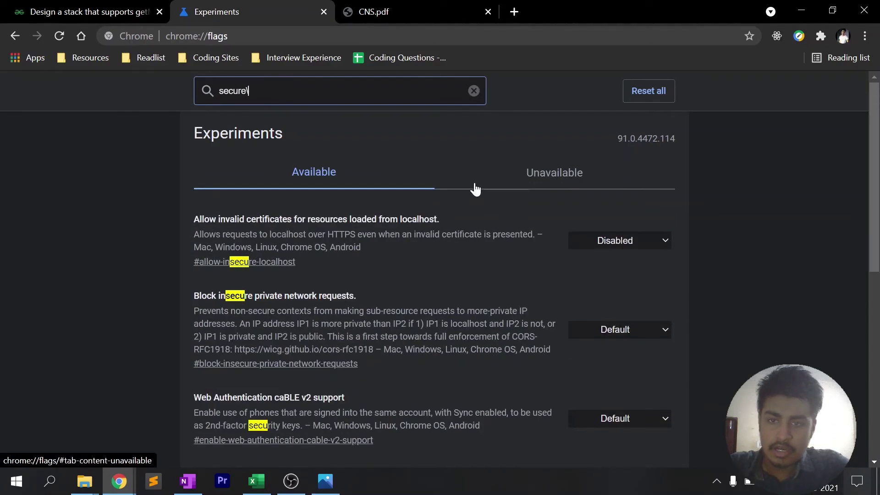
key("BackSpace")
key("BackSpace")
key("BackSpace")
key("BackSpace")
key("BackSpace")
key("BackSpace")
Step: Search the flags for "upgrad", set Support for HTTPSSVC records in DNS to Enabled, and relaunch the browser
type("u")
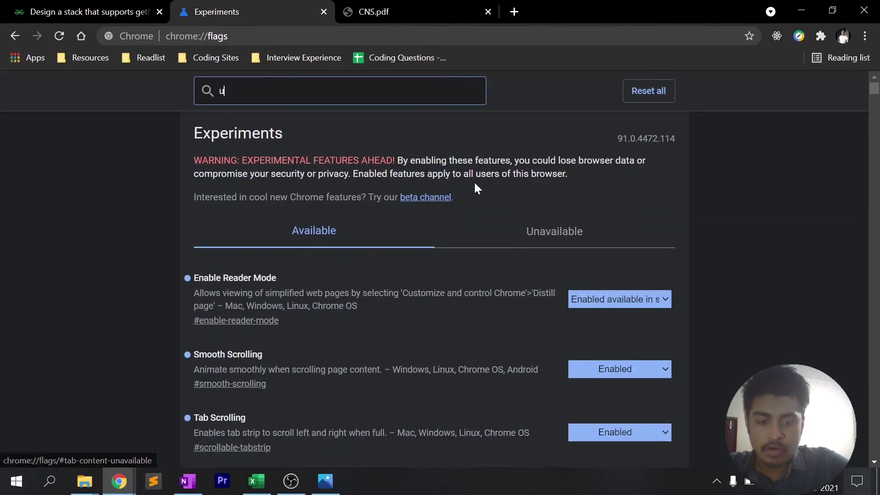
type("pgrs")
key("BackSpace")
key("BackSpace")
type("ra")
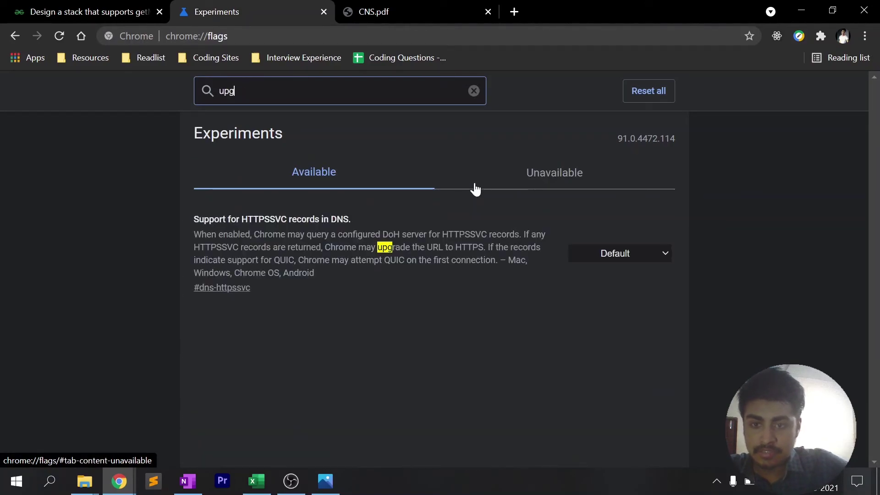
type("d")
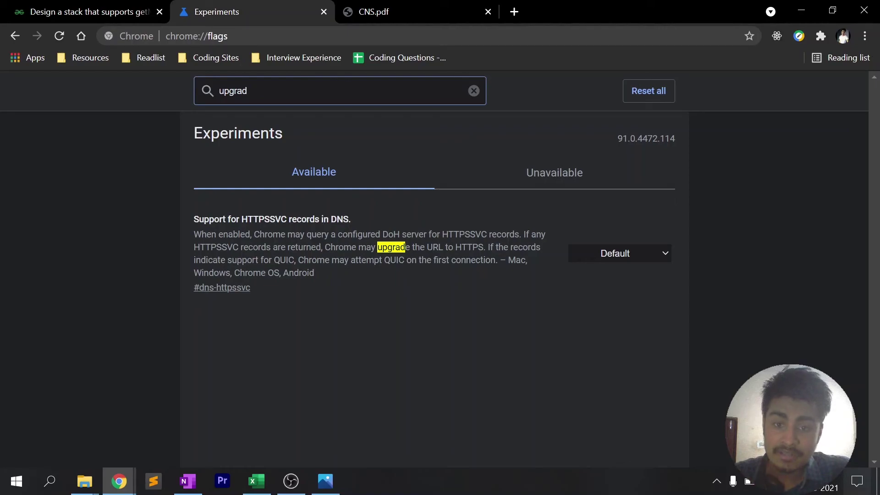
left_click_drag(357, 247, 485, 248)
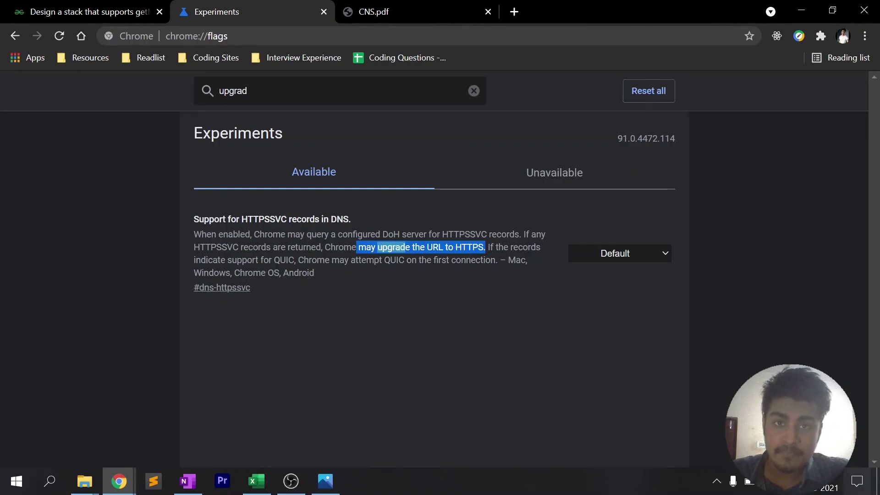
left_click(645, 255)
left_click(636, 278)
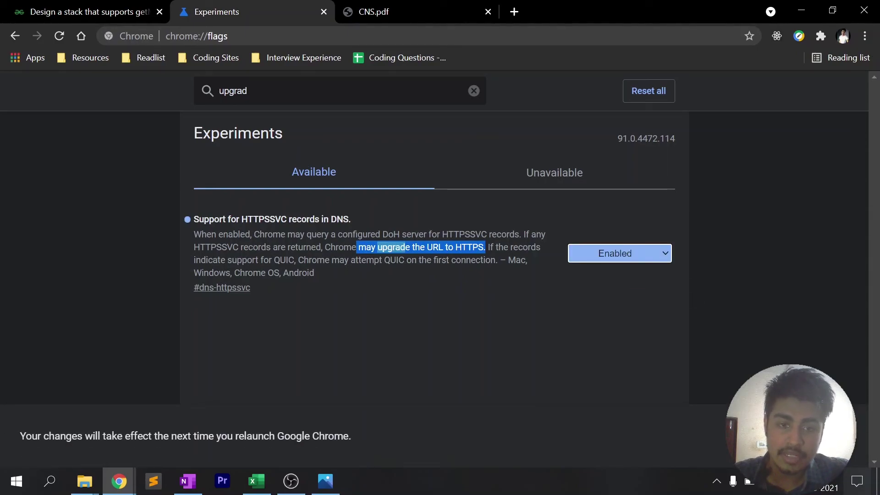
key("alt+Tab")
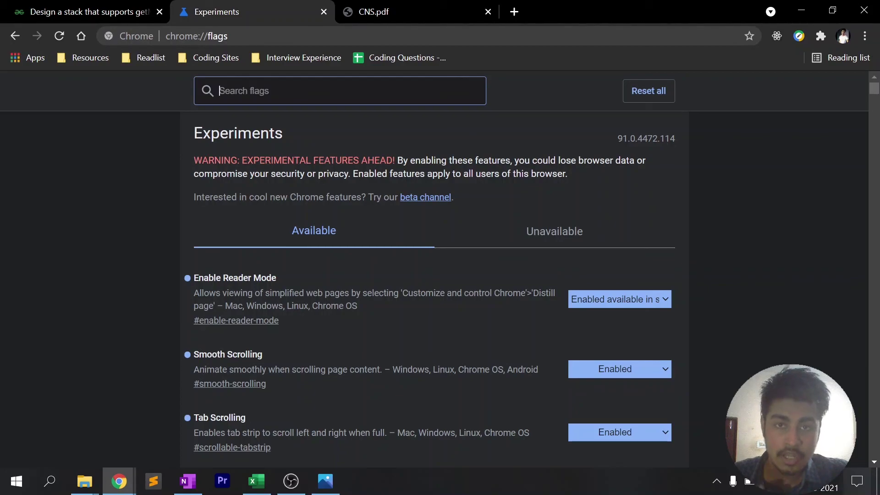
Step: Open a new browser tab
key("ctrl+t")
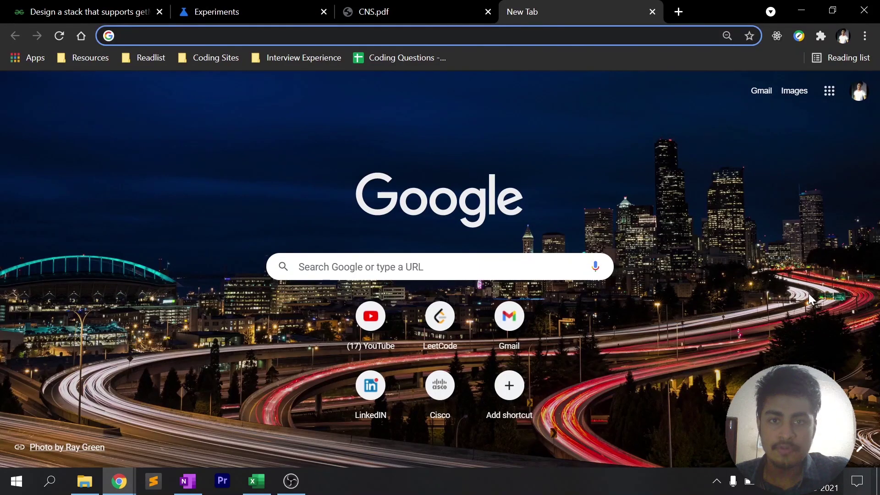